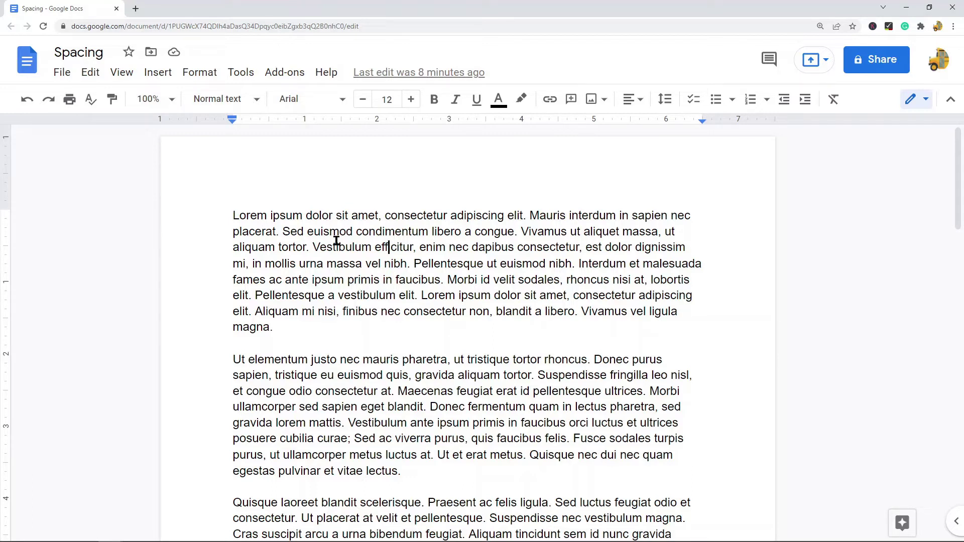
- Select all of the Lorem ipsum text and bring up the Edit menu showing Find and replace
{"action": "left_click_drag", "start_coordinate": [231, 211], "coordinate": [344, 326]}
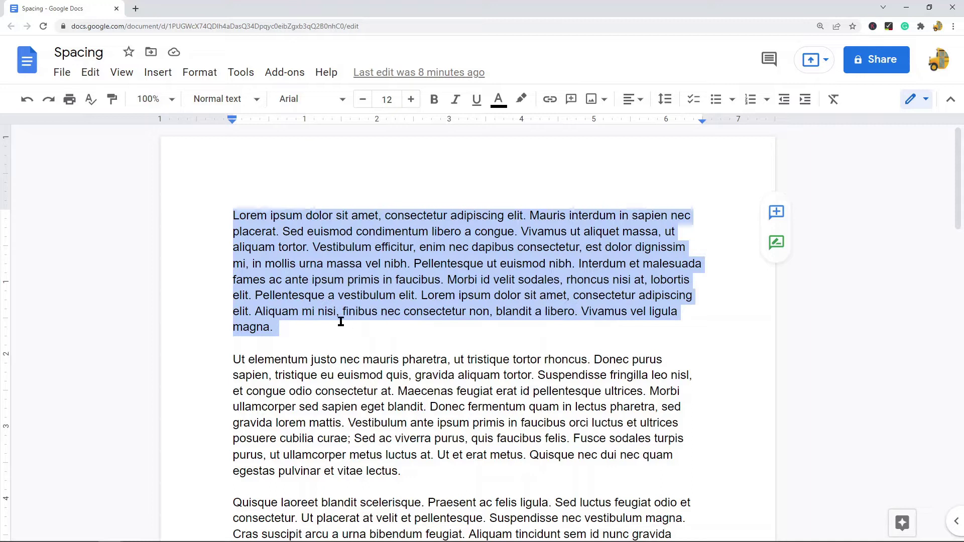
{"action": "key", "text": "ctrl+a"}
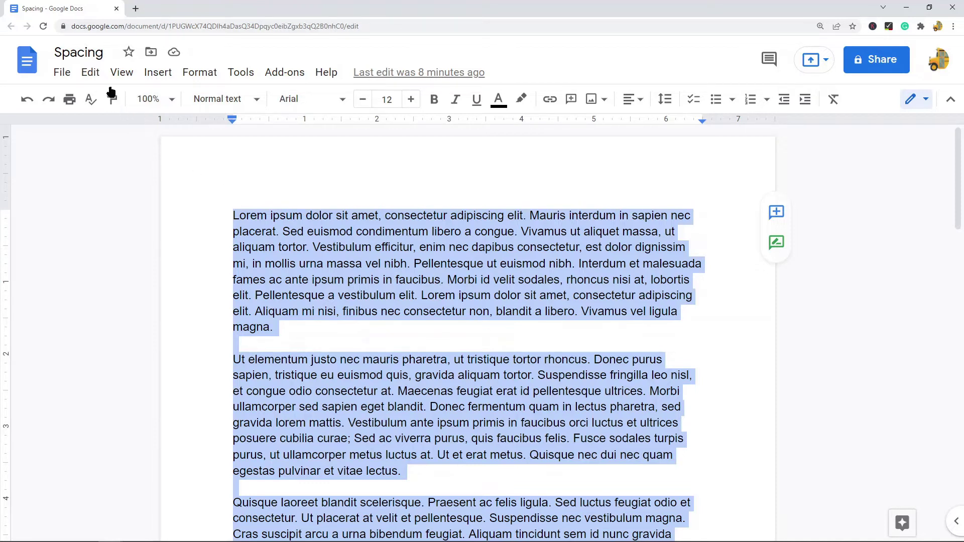
{"action": "left_click", "coordinate": [92, 74]}
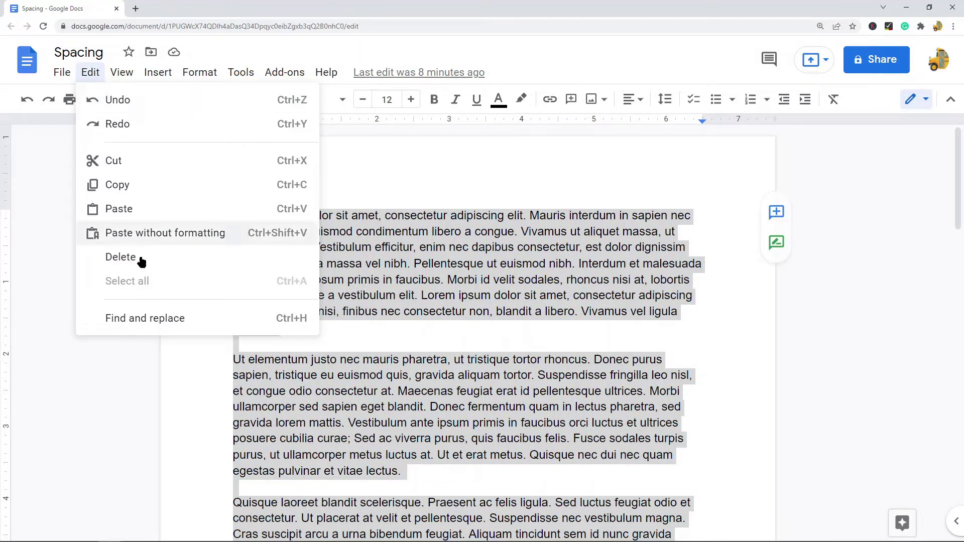
{"action": "left_click", "coordinate": [518, 282]}
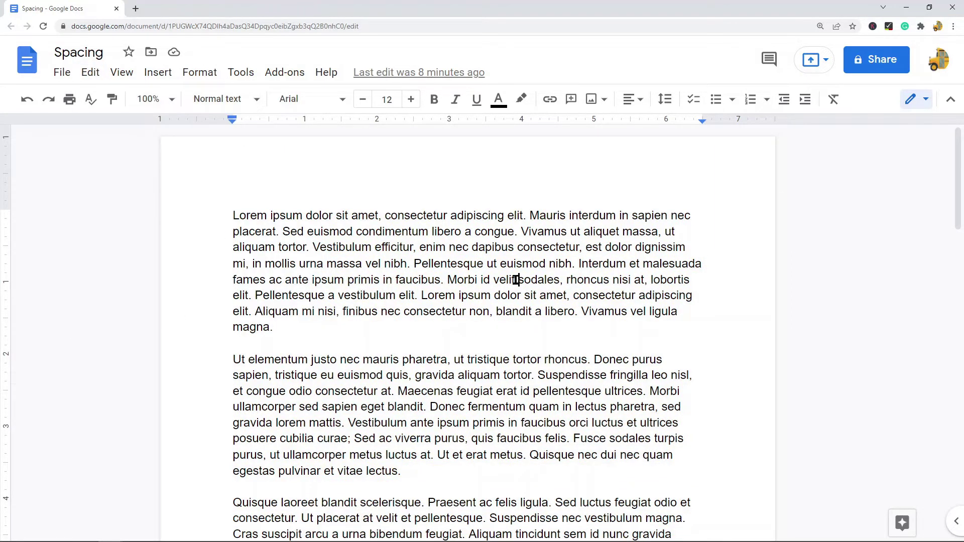
{"action": "key", "text": "ctrl+a"}
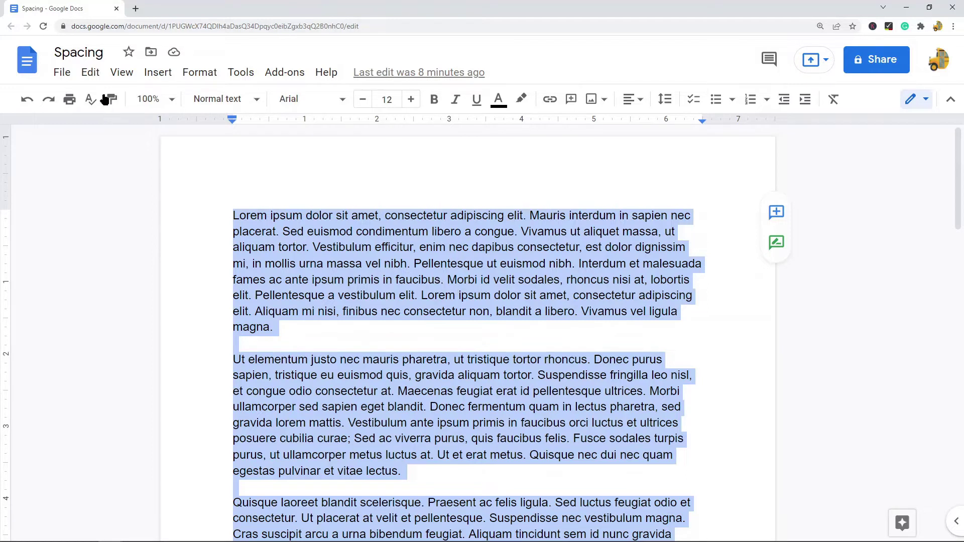
{"action": "left_click", "coordinate": [91, 74]}
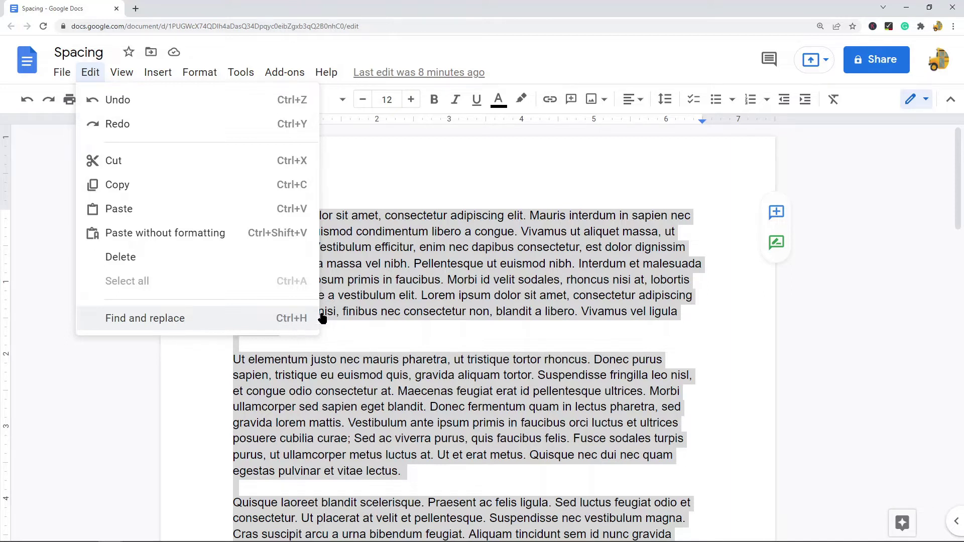
- Open Find and replace with a single space as the search term, matching 513 occurrences
{"action": "left_click", "coordinate": [389, 259]}
{"action": "key", "text": "ctrl+a"}
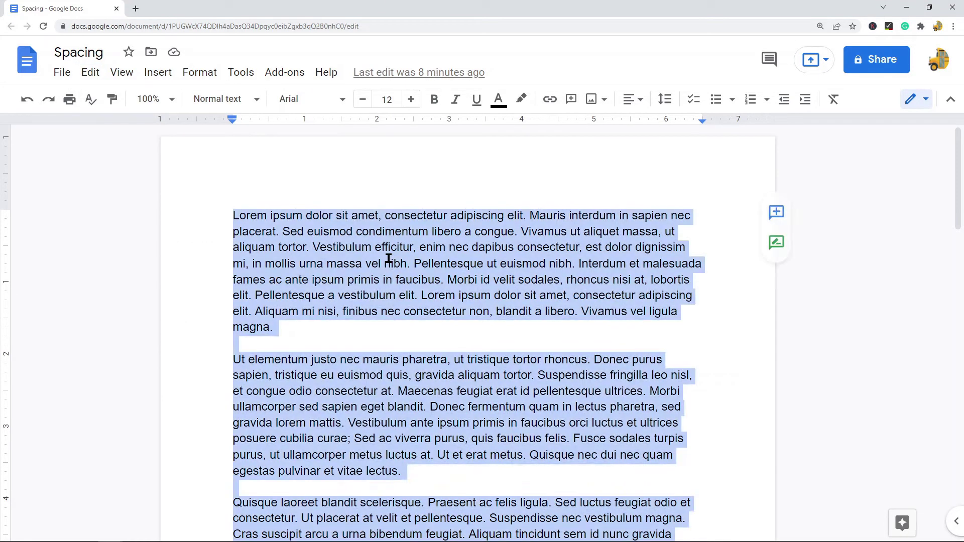
{"action": "key", "text": "ctrl+f"}
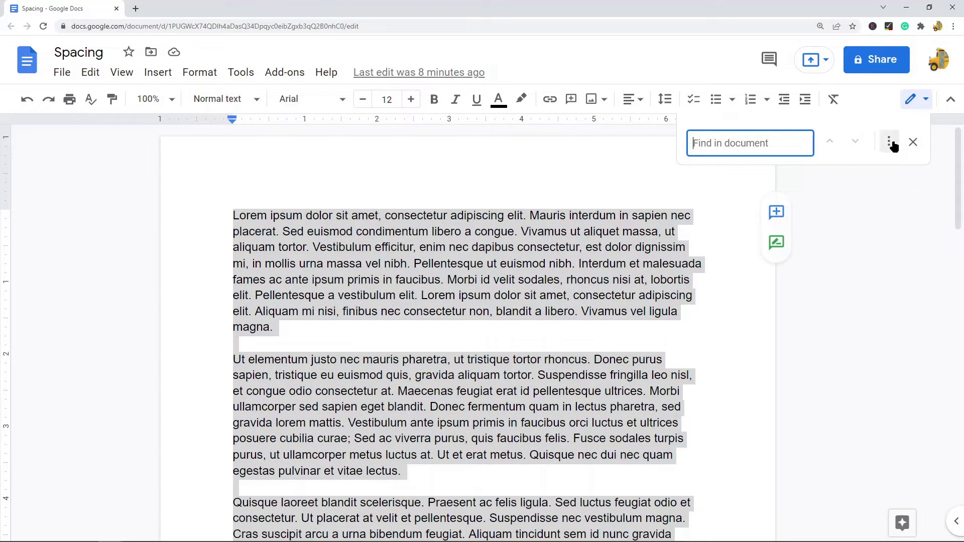
{"action": "left_click", "coordinate": [892, 145]}
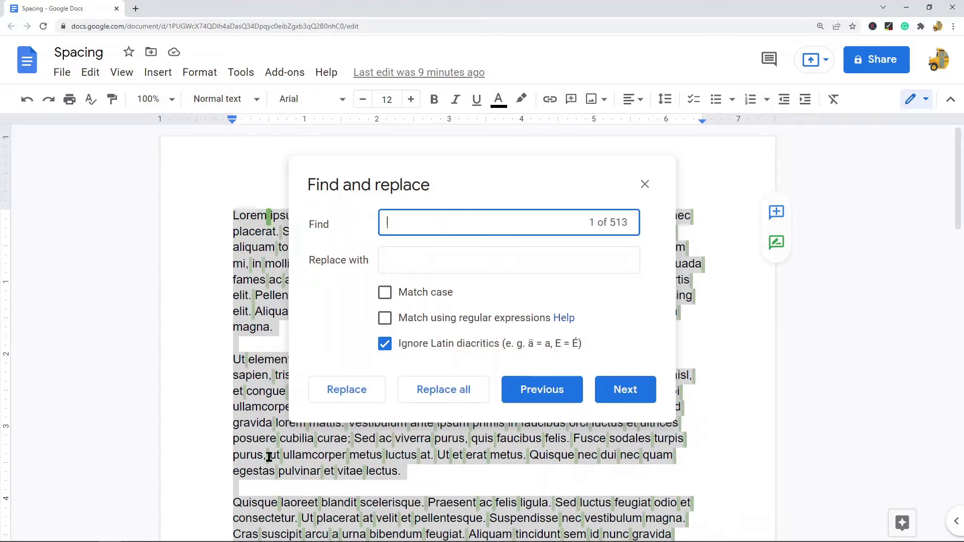
{"action": "left_click", "coordinate": [421, 264]}
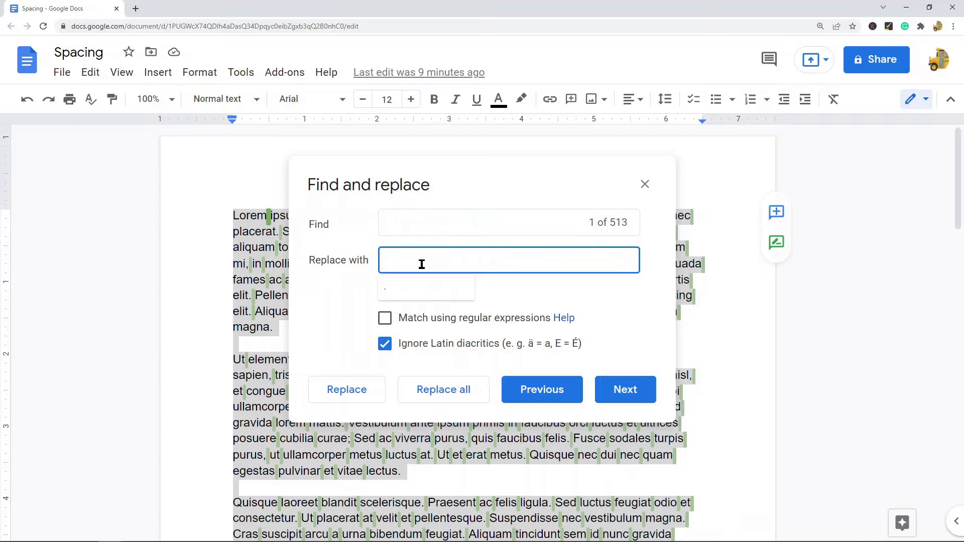
{"action": "left_click", "coordinate": [424, 266]}
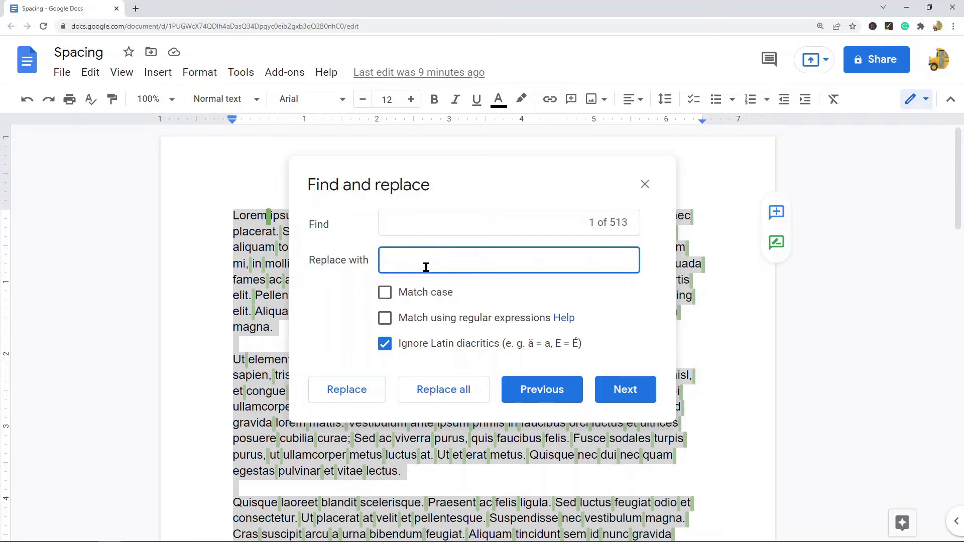
{"action": "left_click", "coordinate": [447, 395]}
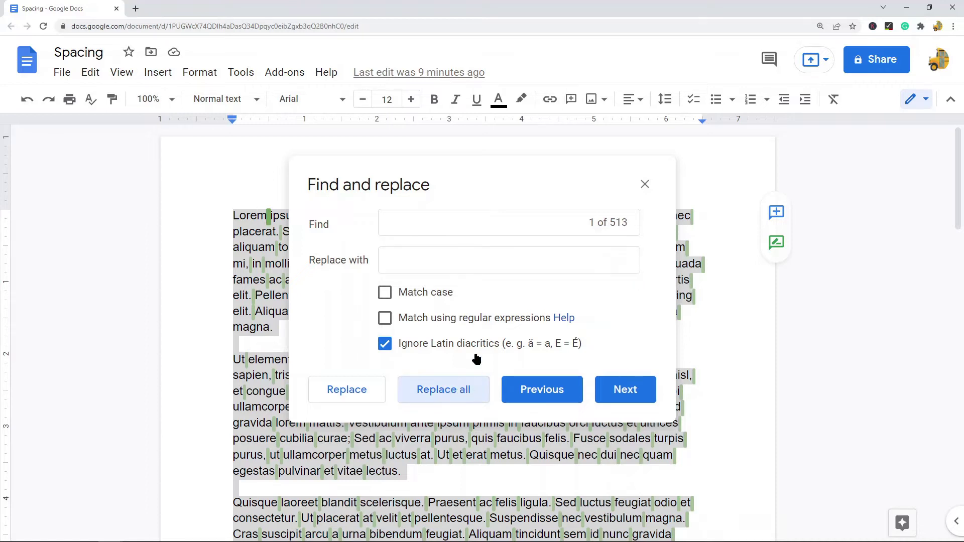
- Replace all 513 spaces, close the dialog, inspect a widened gap, then undo the spacing
{"action": "left_click", "coordinate": [447, 399]}
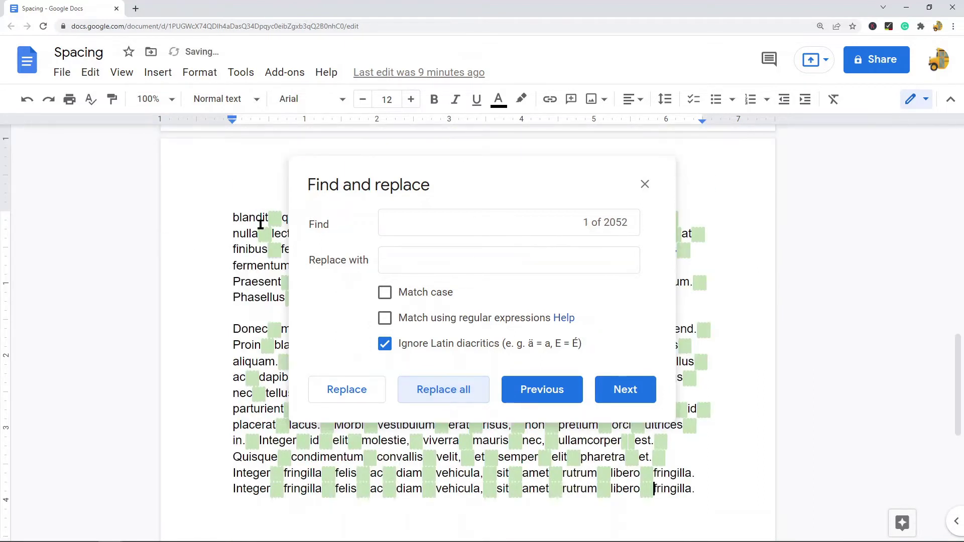
{"action": "left_click", "coordinate": [645, 185]}
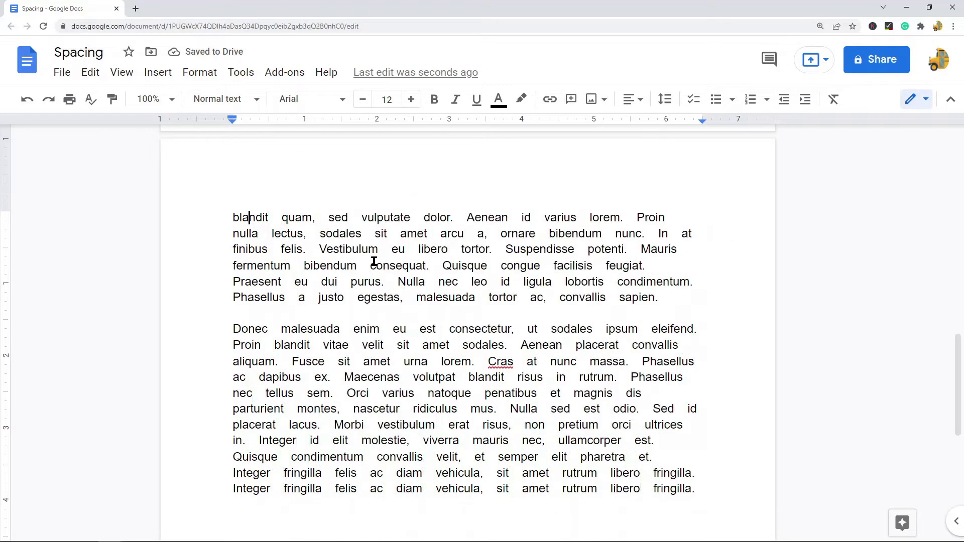
{"action": "left_click_drag", "start_coordinate": [280, 221], "coordinate": [275, 221]}
{"action": "left_click", "coordinate": [281, 221]}
{"action": "left_click", "coordinate": [346, 250]}
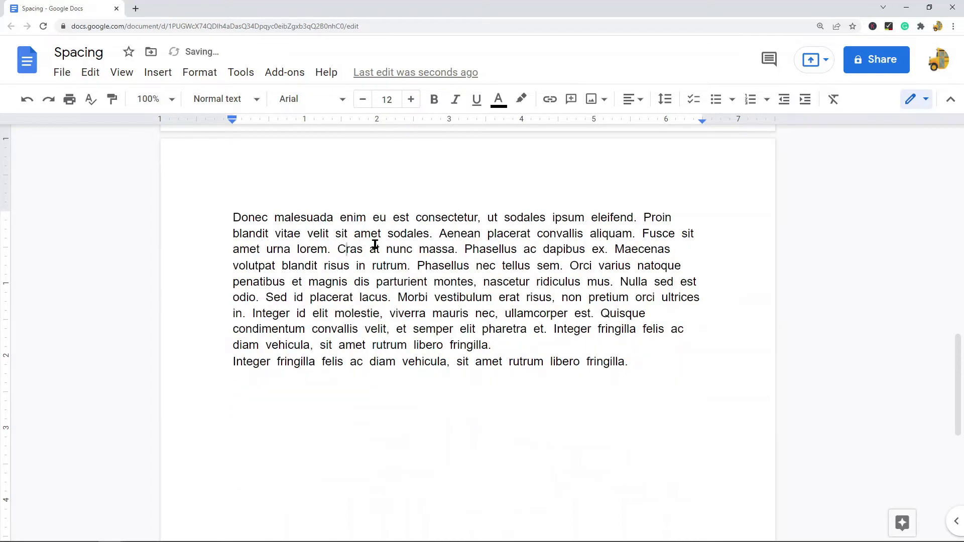
{"action": "scroll", "coordinate": [375, 244], "scroll_direction": "up", "scroll_amount": 5}
- Restore single word spacing, with a space in both Find and Replace with fields
{"action": "key", "text": "ctrl+a"}
{"action": "scroll", "coordinate": [383, 247], "scroll_direction": "up", "scroll_amount": 8}
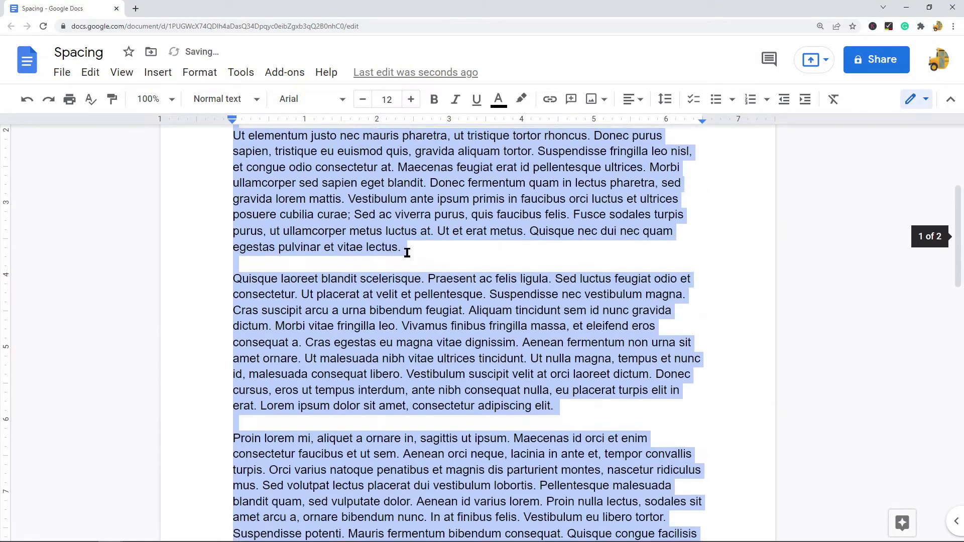
{"action": "scroll", "coordinate": [407, 253], "scroll_direction": "up", "scroll_amount": 1}
{"action": "key", "text": "ctrl+f"}
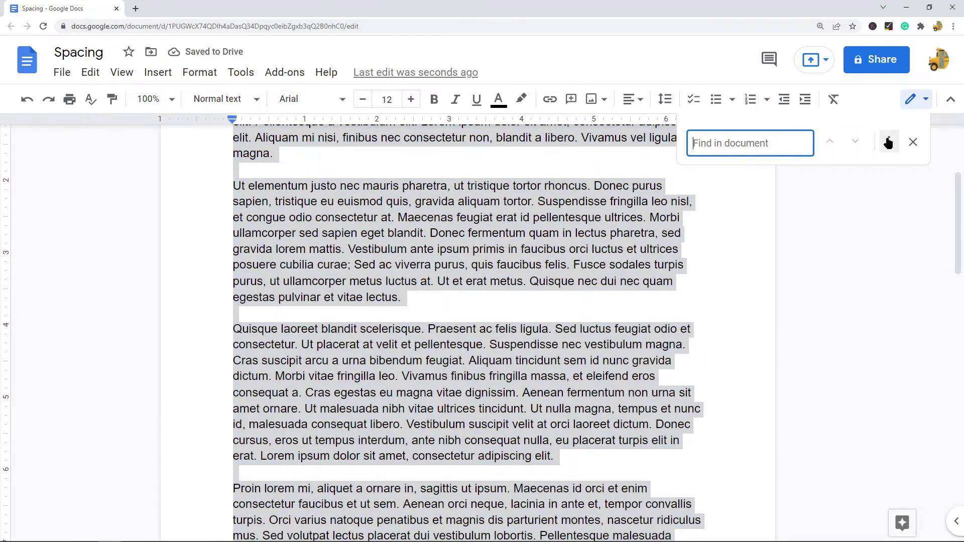
{"action": "left_click", "coordinate": [888, 143]}
{"action": "key", "text": "BackSpace"}
{"action": "left_click", "coordinate": [406, 259]}
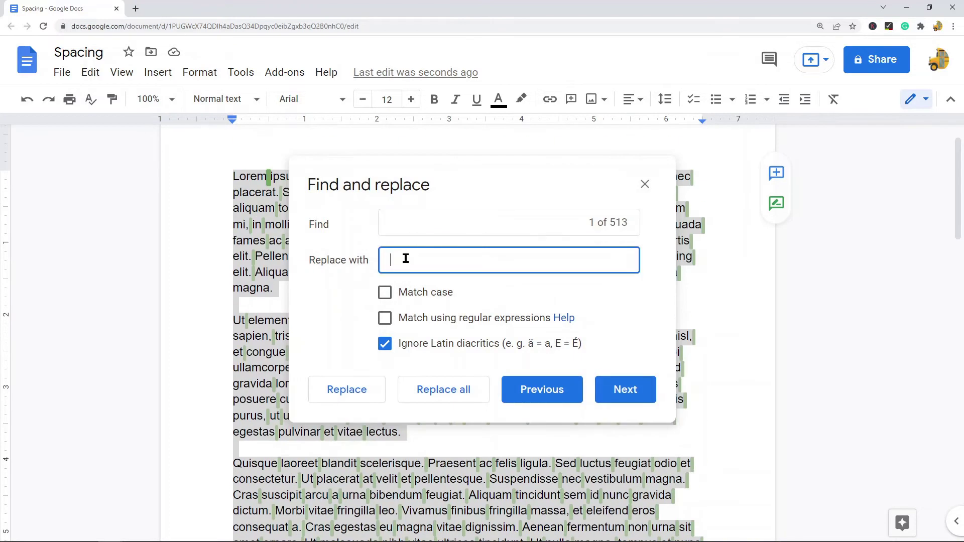
{"action": "double_click", "coordinate": [395, 264]}
{"action": "left_click", "coordinate": [397, 264]}
{"action": "left_click", "coordinate": [643, 186]}
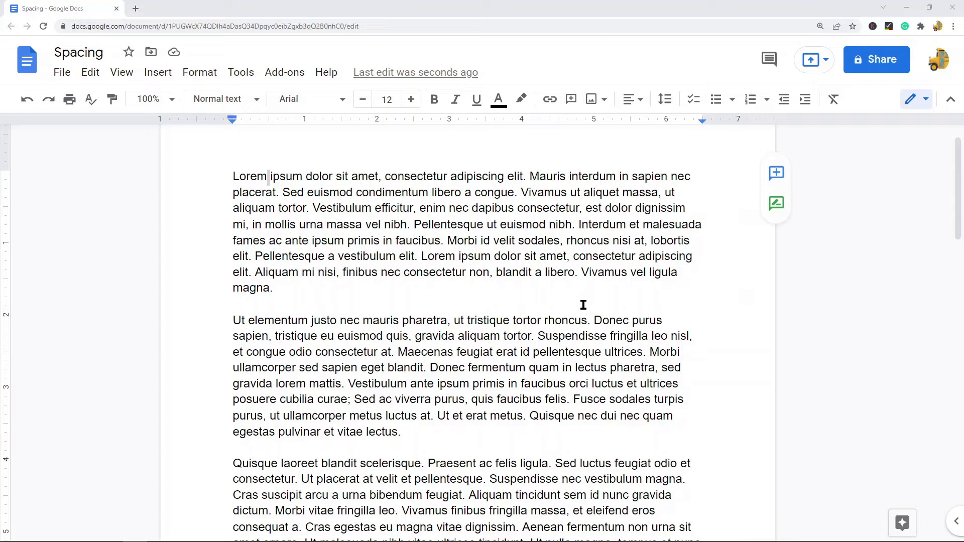
- Add extra spaces after Lorem, Sed and euismod and before Vivamus and ut in paragraph one
{"action": "left_click", "coordinate": [274, 178]}
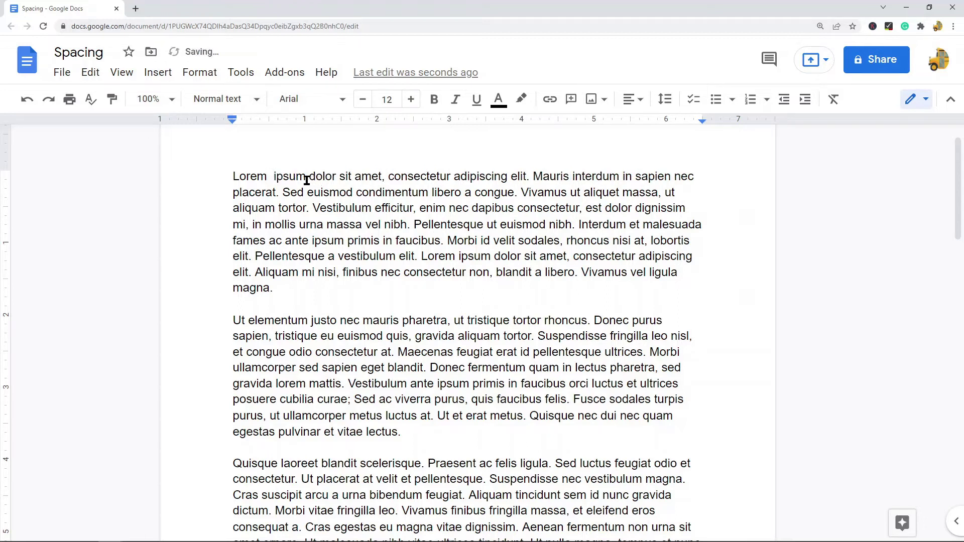
{"action": "left_click", "coordinate": [310, 193]}
{"action": "left_click", "coordinate": [359, 193]}
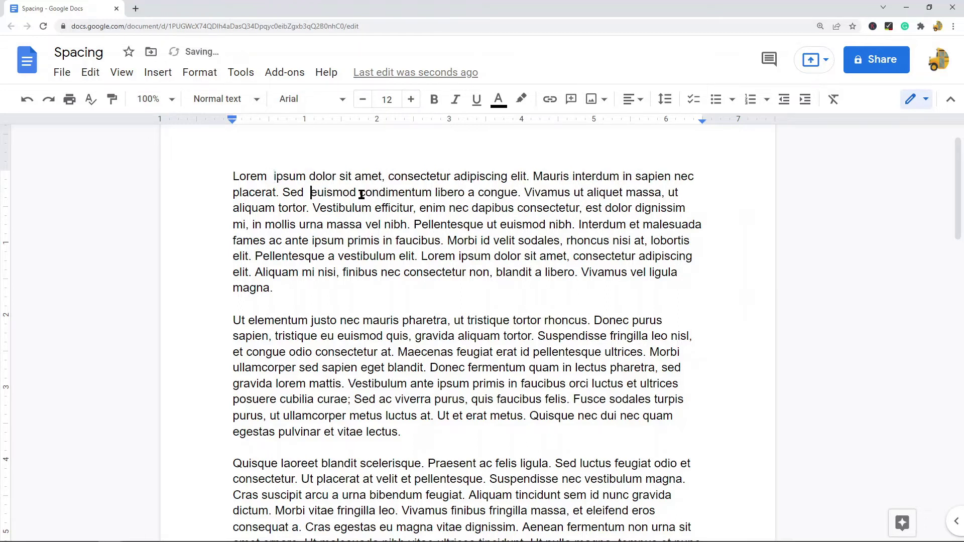
{"action": "left_click", "coordinate": [527, 194]}
{"action": "left_click", "coordinate": [532, 176]}
{"action": "key", "text": "BackSpace"}
{"action": "left_click", "coordinate": [585, 193]}
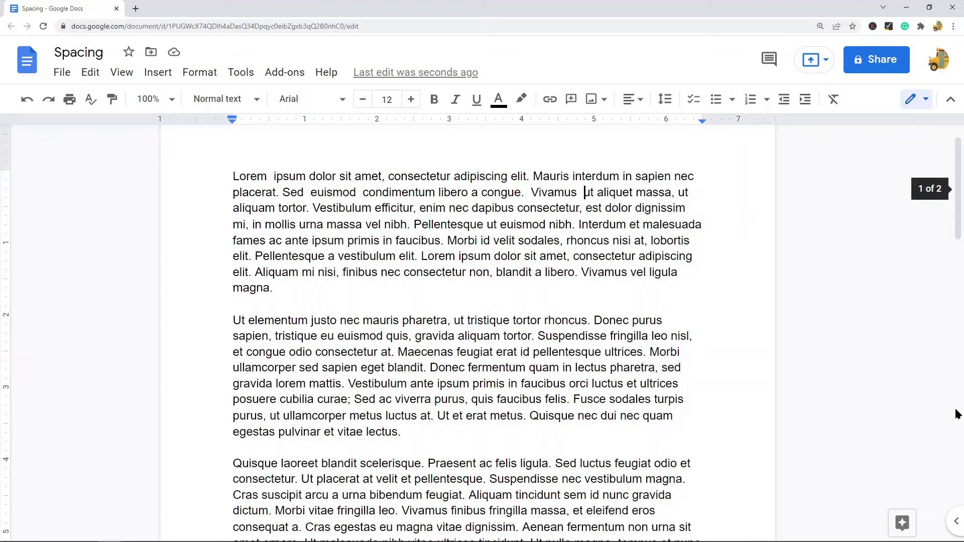
{"action": "key", "text": "ctrl+a"}
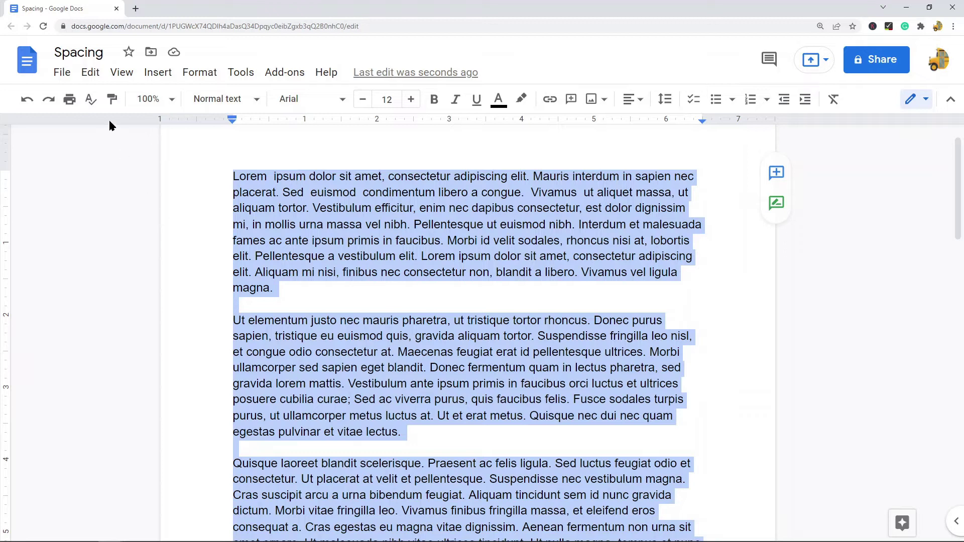
- Replace all five double spaces with single spaces via Find and replace, then close it
{"action": "left_click", "coordinate": [90, 73]}
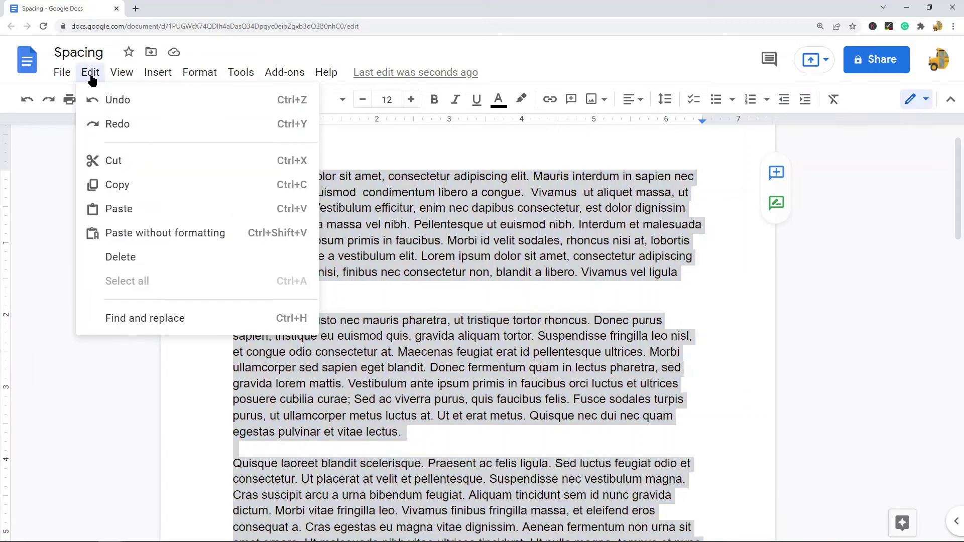
{"action": "left_click", "coordinate": [194, 323]}
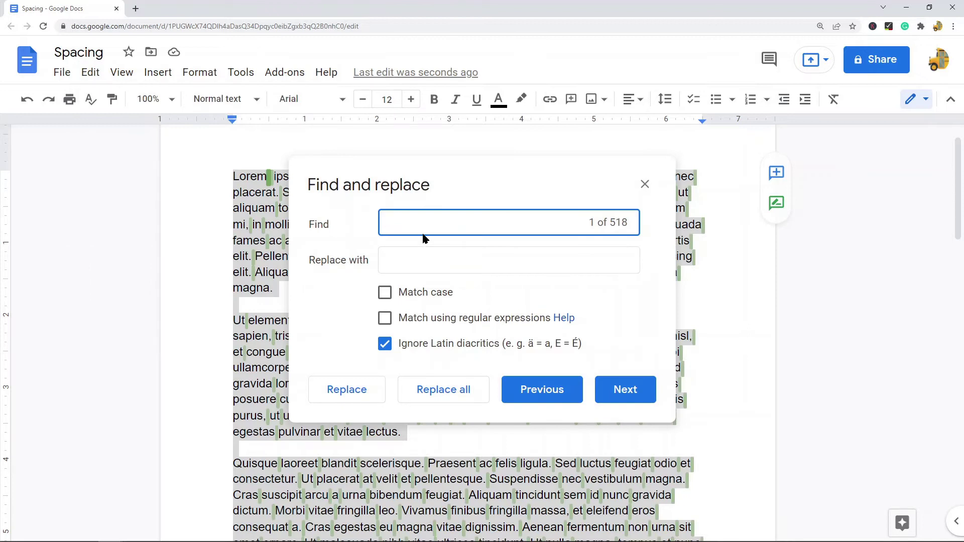
{"action": "key", "text": "BackSpace"}
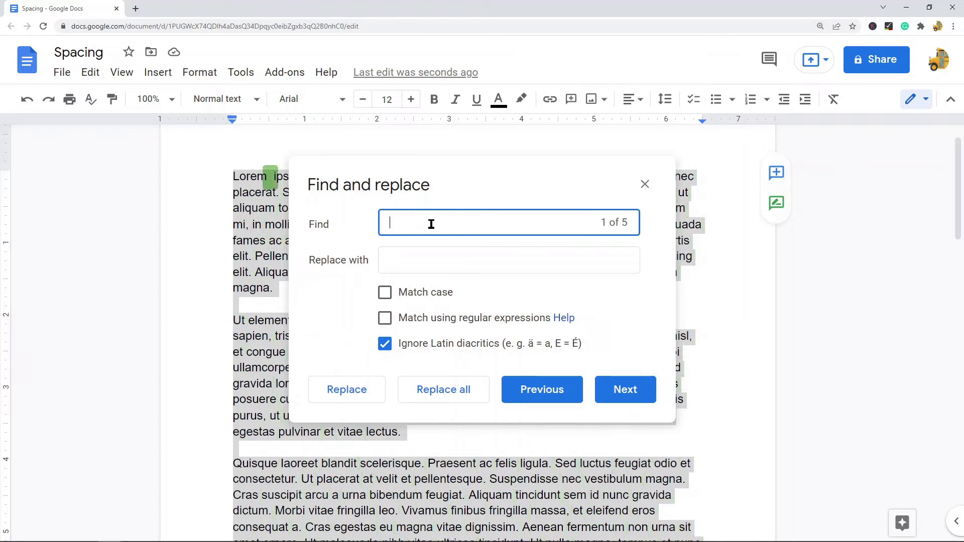
{"action": "left_click", "coordinate": [412, 263]}
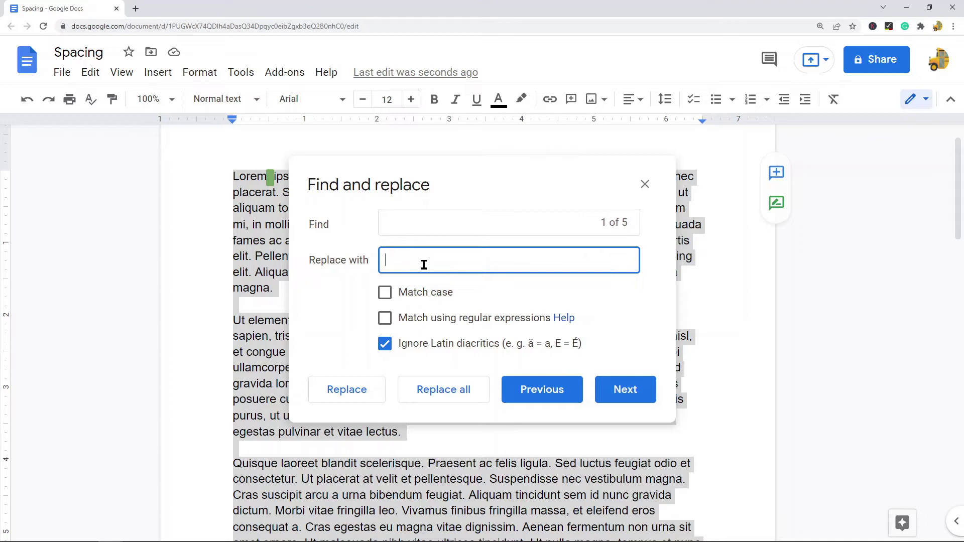
{"action": "left_click", "coordinate": [451, 174]}
{"action": "triple_click", "coordinate": [459, 172]}
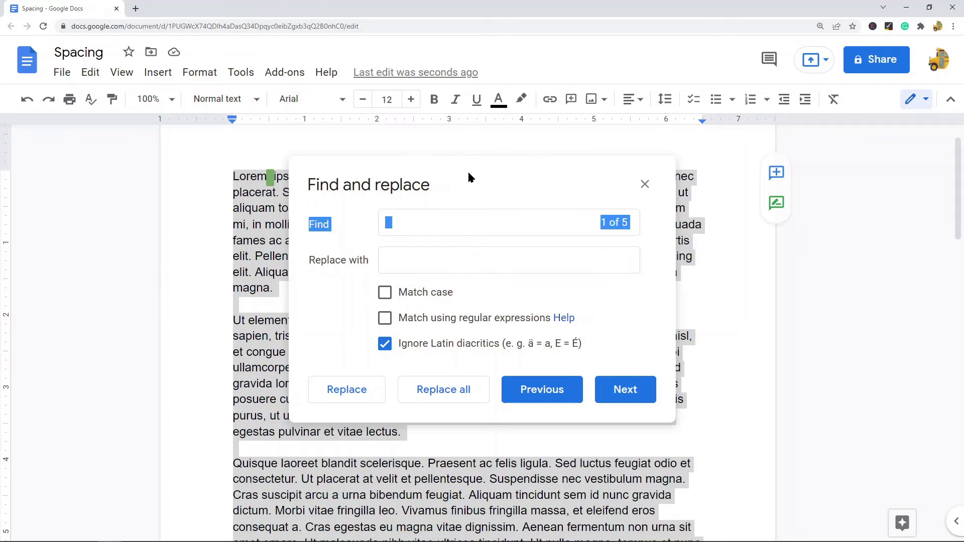
{"action": "left_click", "coordinate": [431, 222]}
{"action": "left_click", "coordinate": [398, 269]}
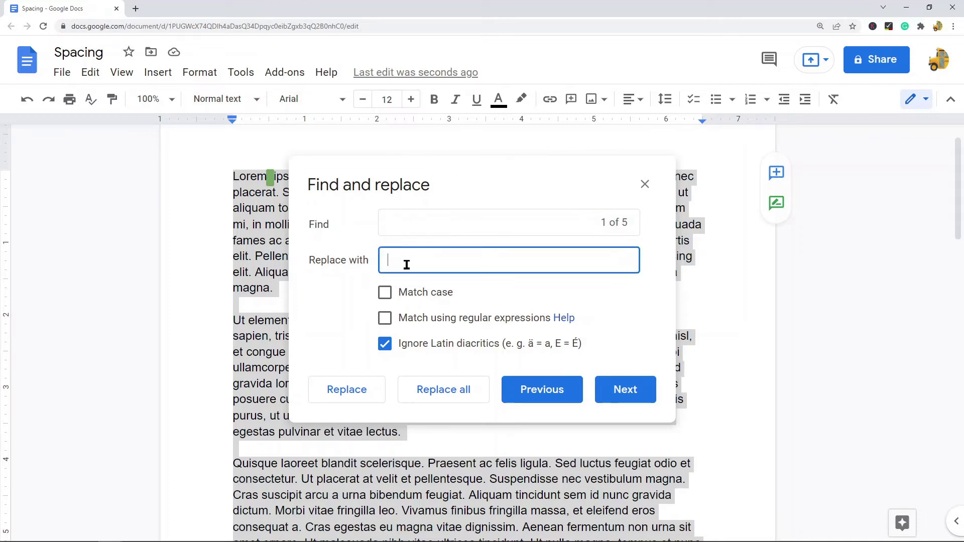
{"action": "left_click", "coordinate": [430, 388]}
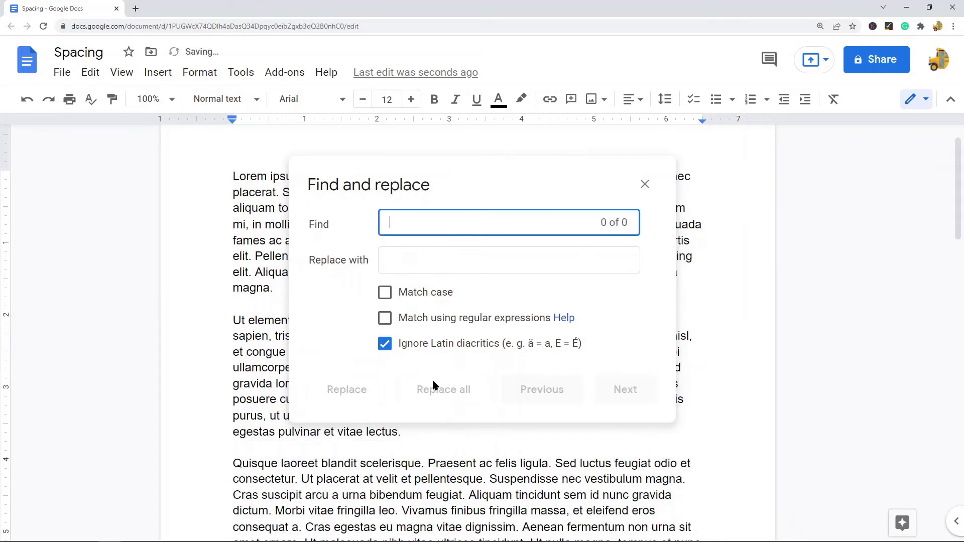
{"action": "left_click", "coordinate": [645, 184]}
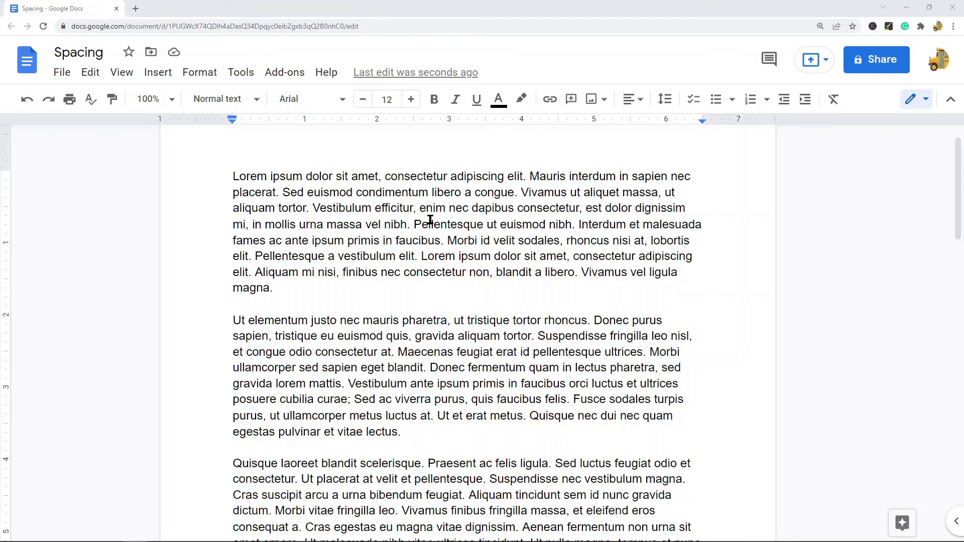
- Select all of the Spacing document's text with Ctrl+A
{"action": "key", "text": "ctrl+a"}
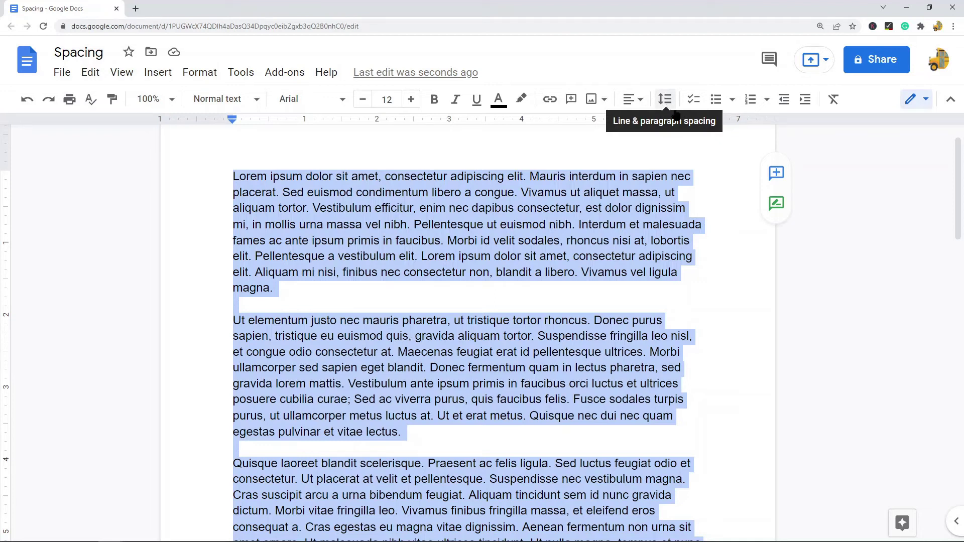
- Apply Double line spacing to all the selected text from the Line & paragraph spacing menu
{"action": "left_click", "coordinate": [202, 75]}
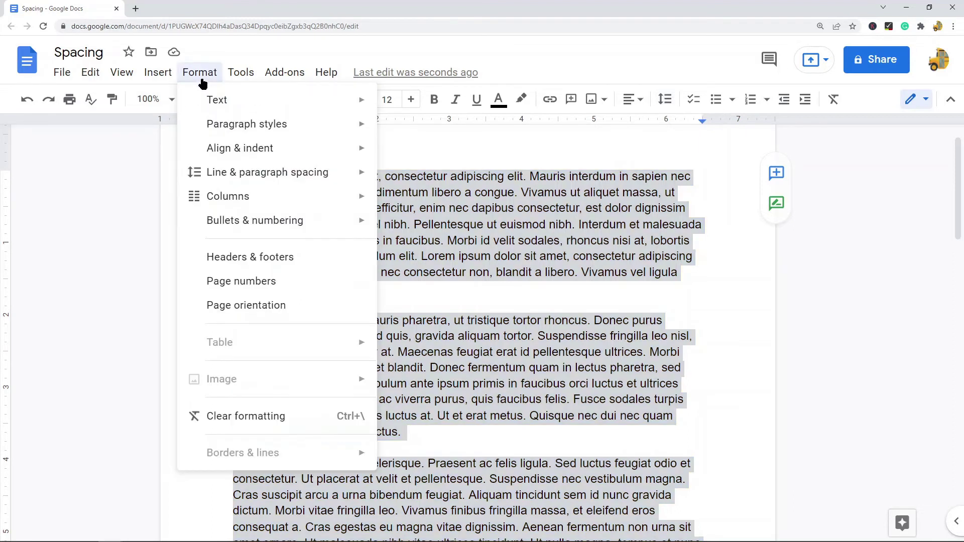
{"action": "mouse_move", "coordinate": [240, 178]}
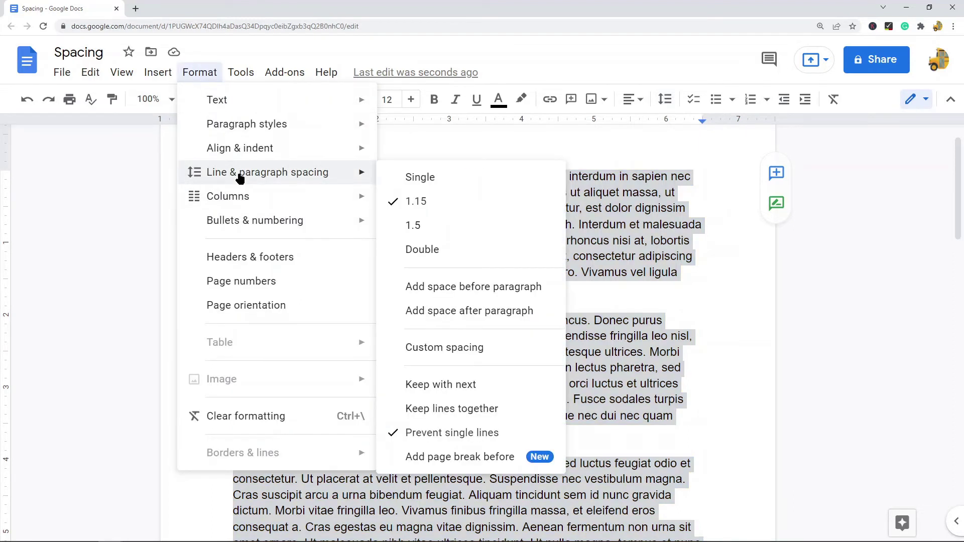
{"action": "left_click", "coordinate": [665, 100]}
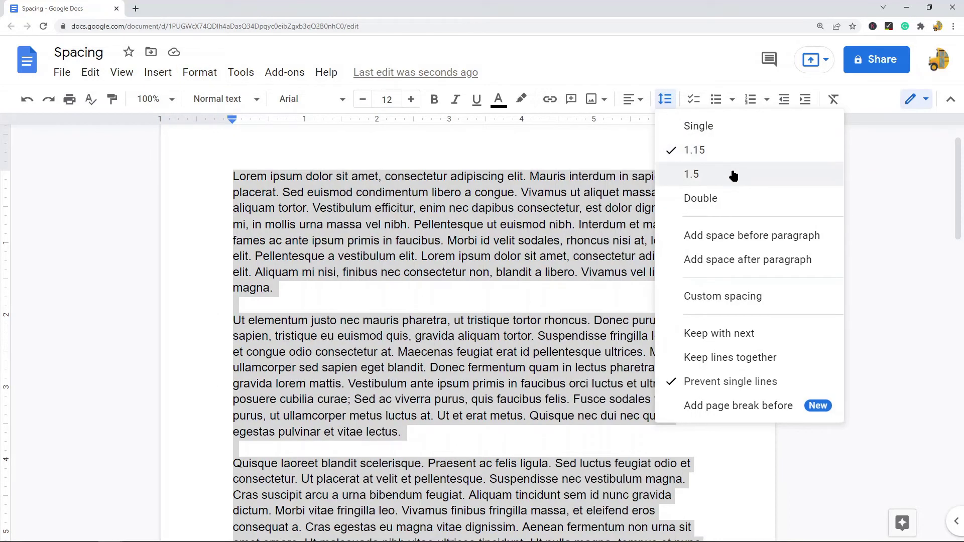
{"action": "left_click", "coordinate": [713, 200]}
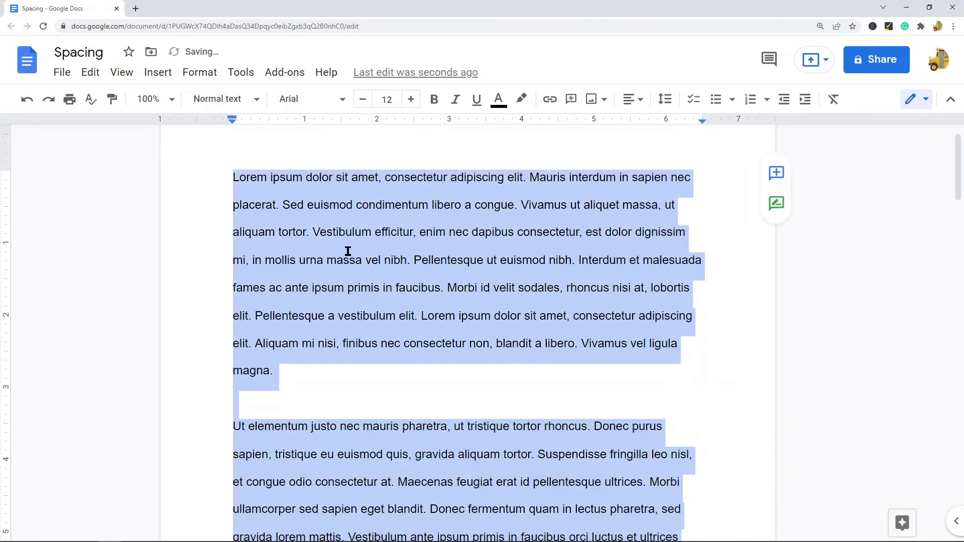
{"action": "left_click", "coordinate": [463, 260]}
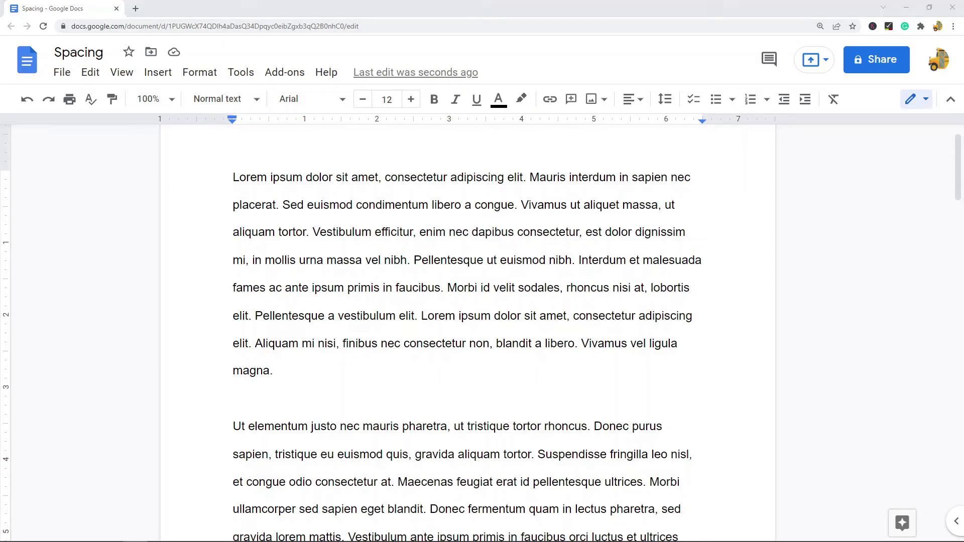
- Select all text and apply Add space after paragraph to every paragraph
{"action": "left_click", "coordinate": [411, 265]}
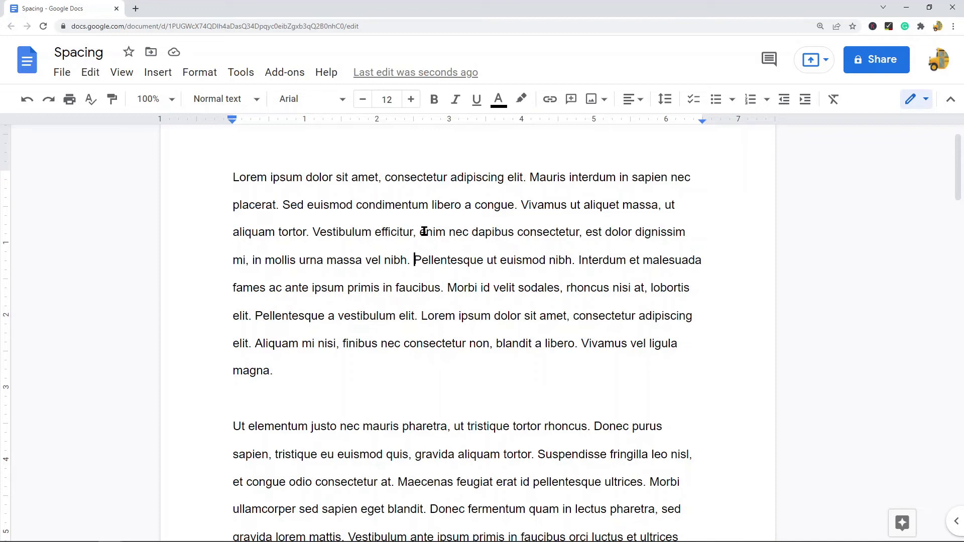
{"action": "key", "text": "ctrl+a"}
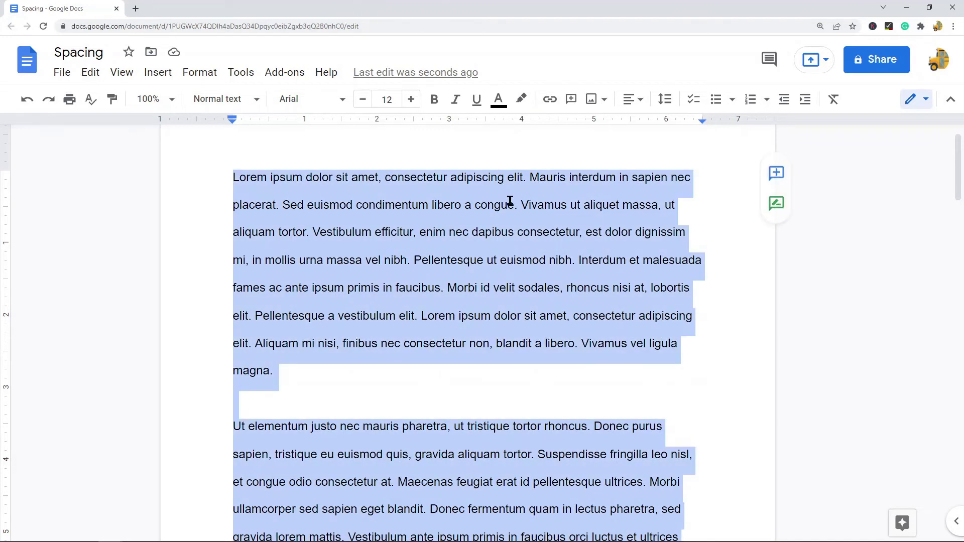
{"action": "left_click", "coordinate": [667, 100]}
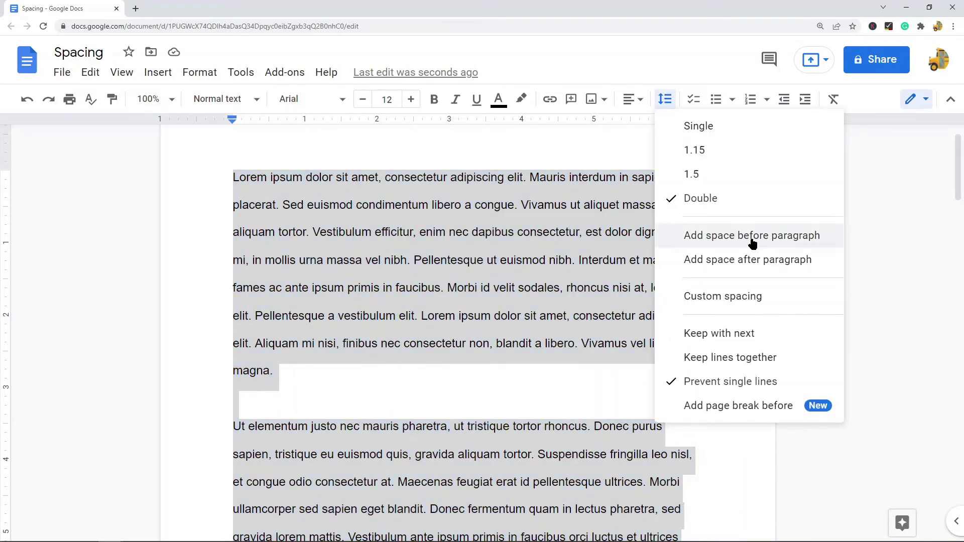
{"action": "left_click", "coordinate": [764, 264]}
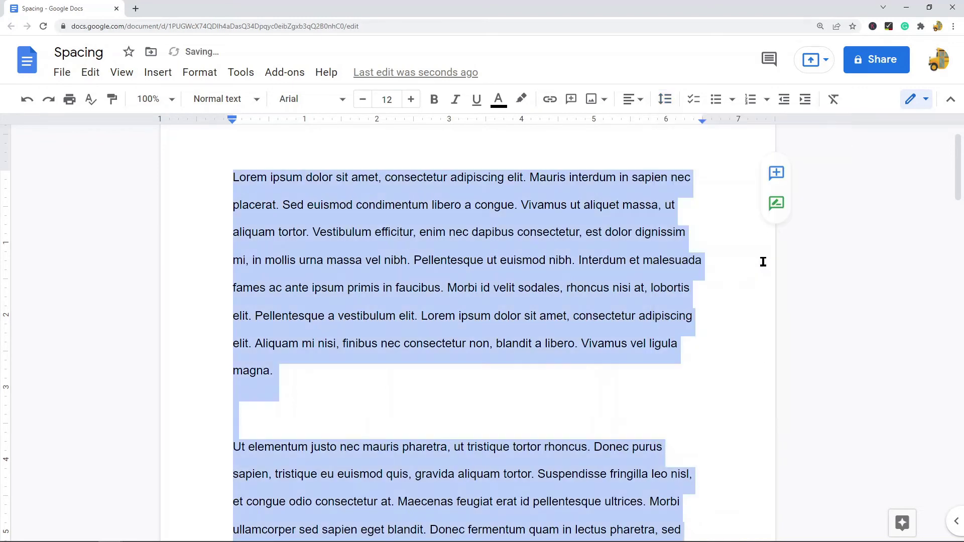
{"action": "left_click", "coordinate": [241, 427]}
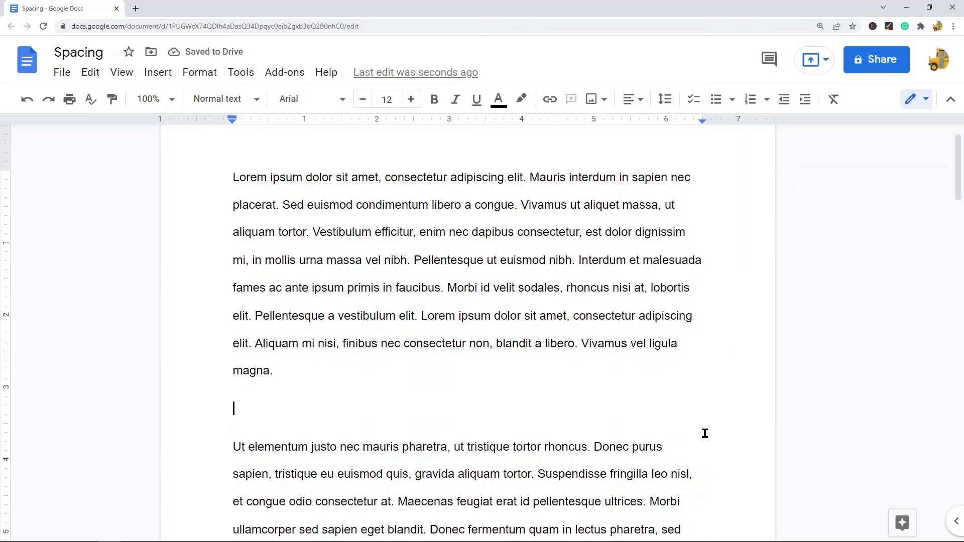
- Dismiss the Line & paragraph spacing menu unchanged, then select all the text again
{"action": "left_click", "coordinate": [665, 99]}
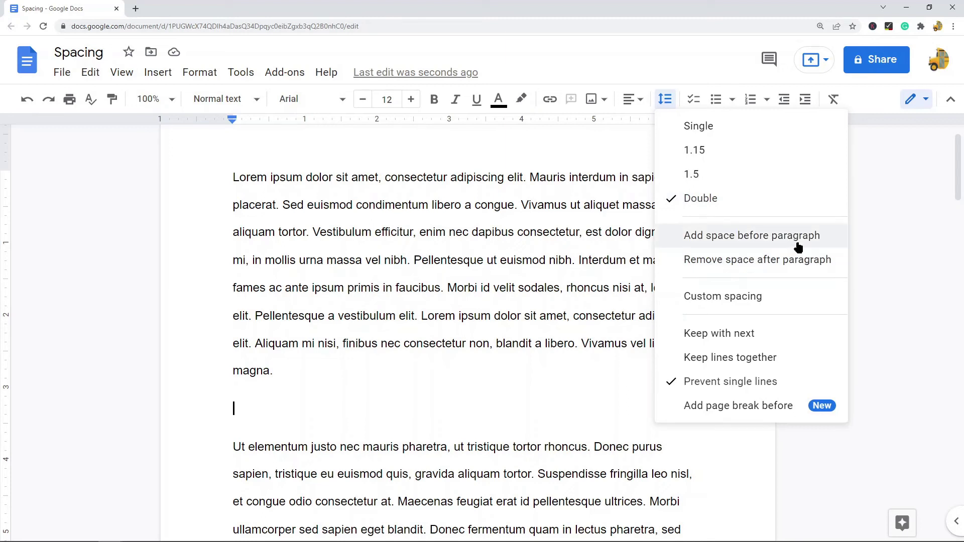
{"action": "left_click", "coordinate": [436, 200]}
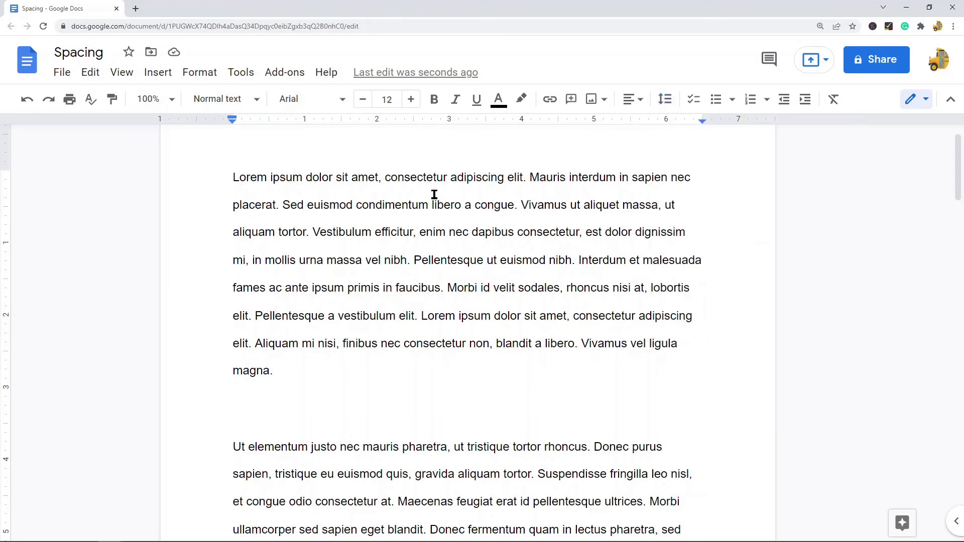
{"action": "key", "text": "ctrl+a"}
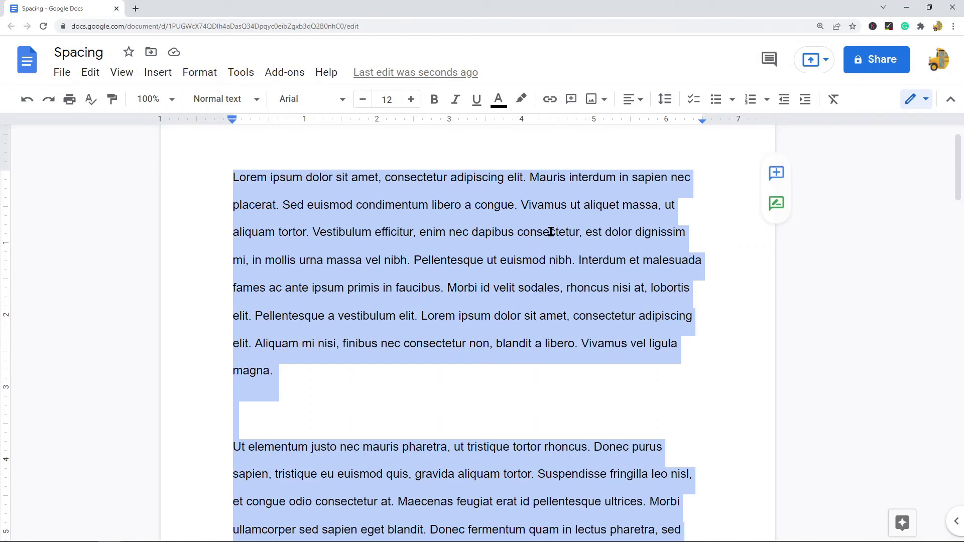
- In Custom spacing, replace the line spacing value 2 with 4
{"action": "left_click", "coordinate": [666, 102]}
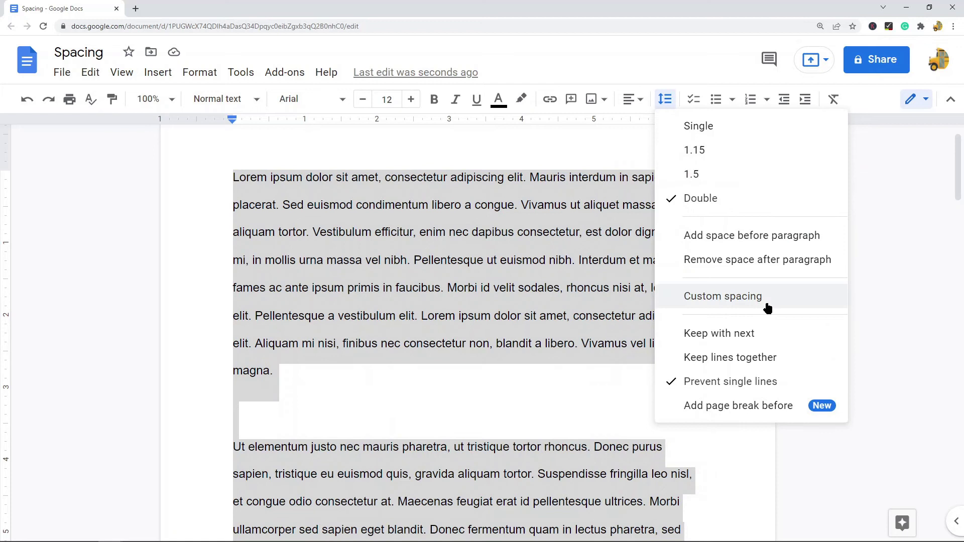
{"action": "left_click", "coordinate": [734, 300]}
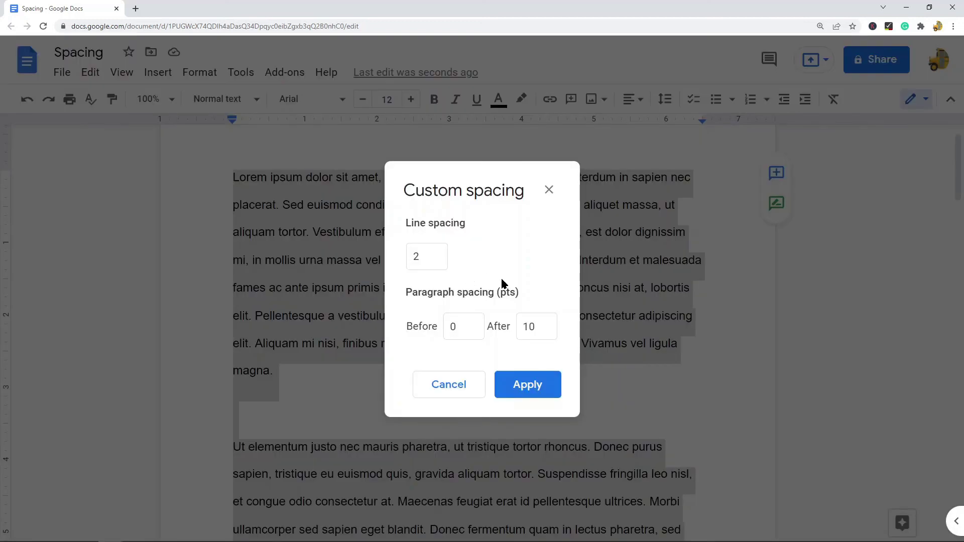
{"action": "left_click_drag", "start_coordinate": [427, 256], "coordinate": [405, 255]}
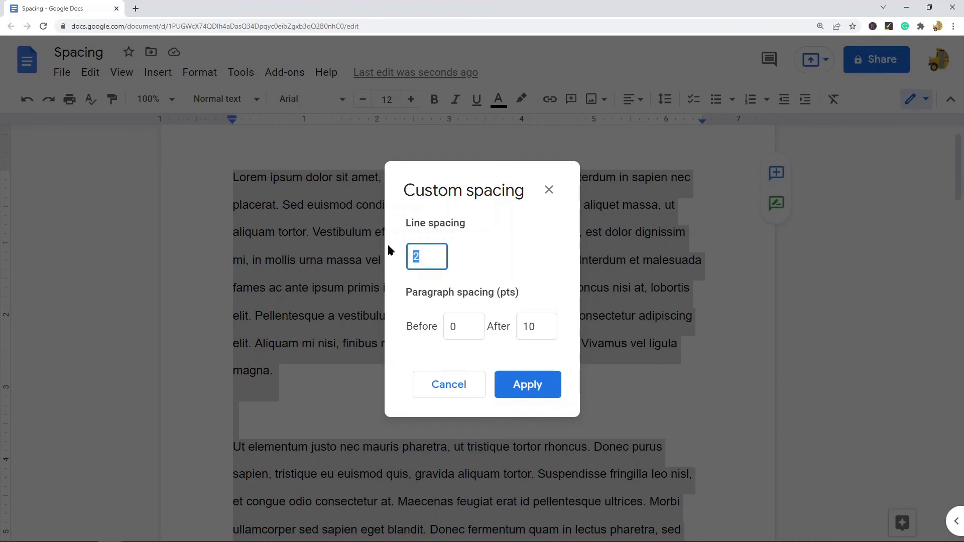
{"action": "type", "text": "4"}
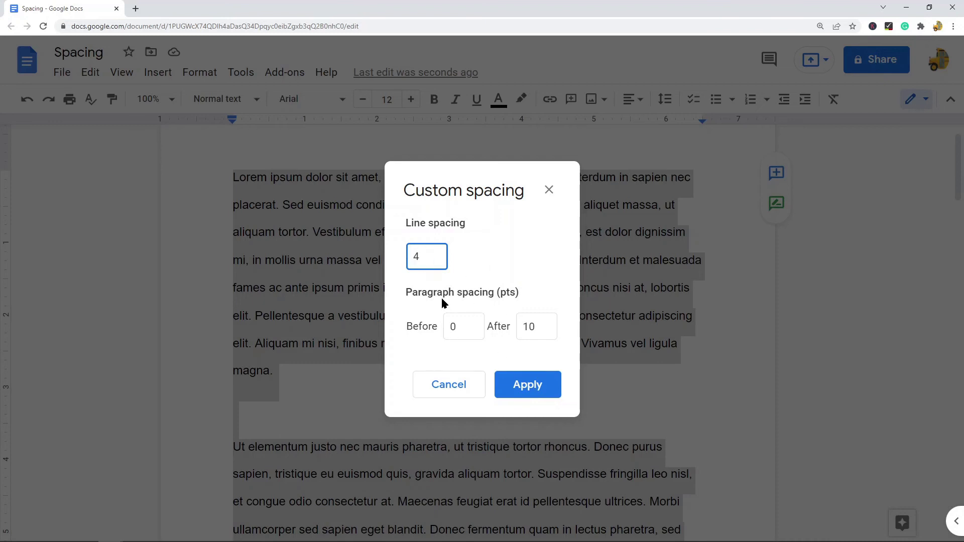